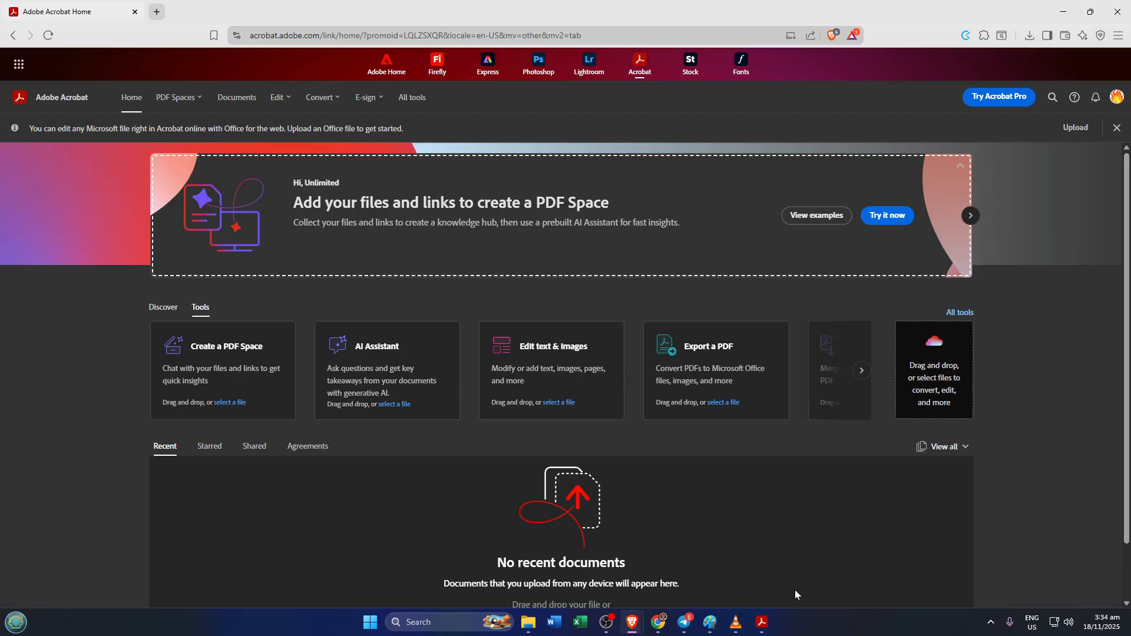
Switch to the Acrobat Reader desktop app and open the PDF "image 1" from the Sample folder.
left_click(768, 623)
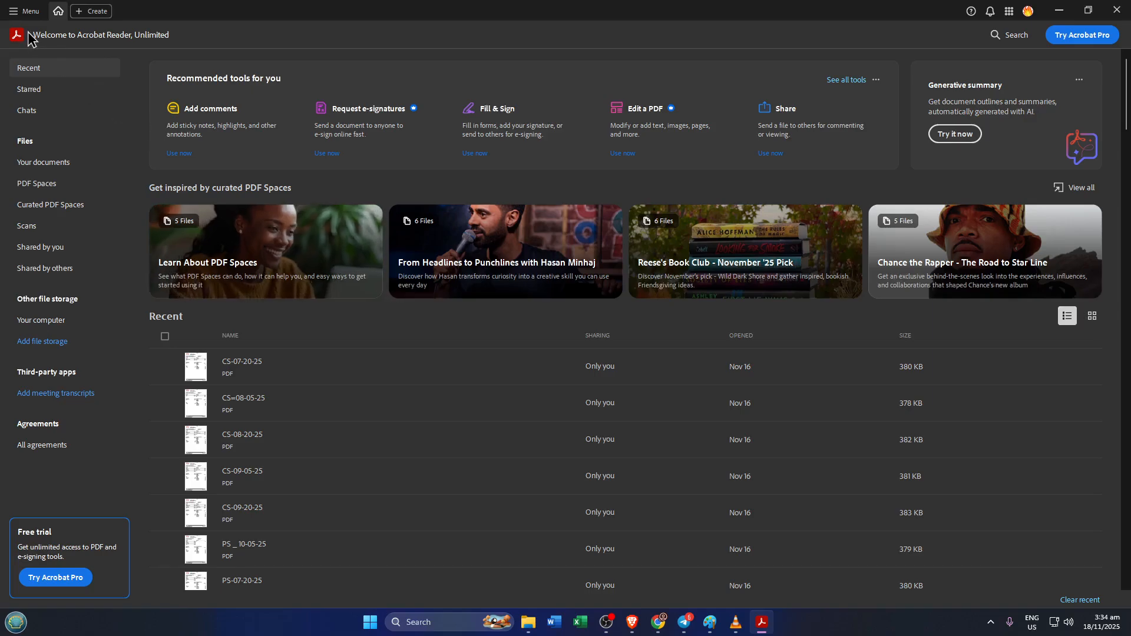
left_click(26, 12)
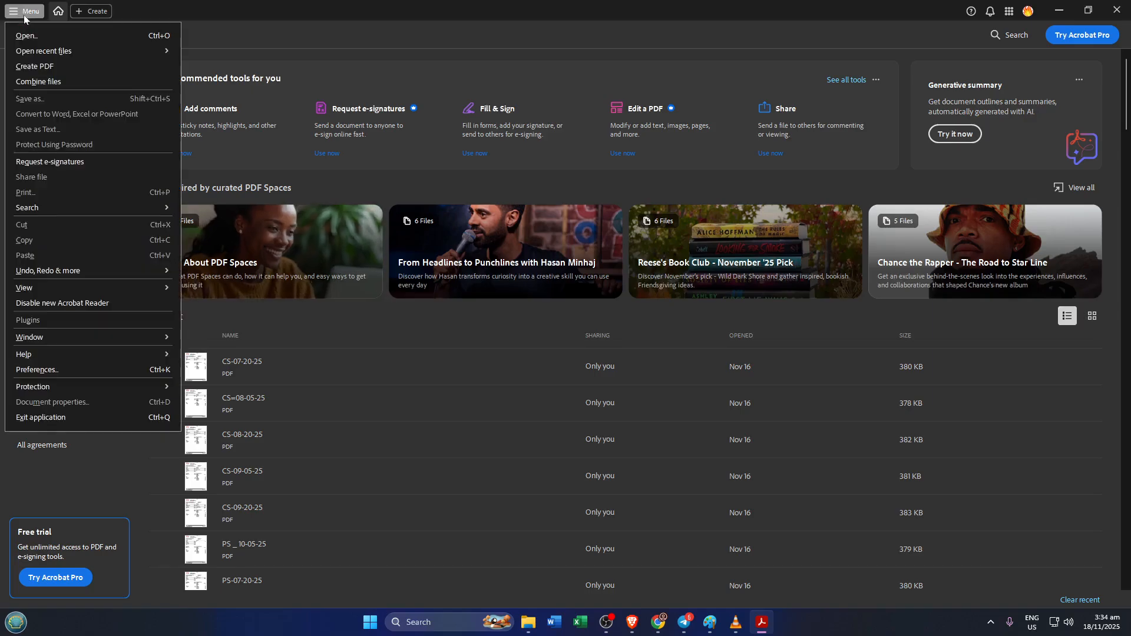
left_click(47, 41)
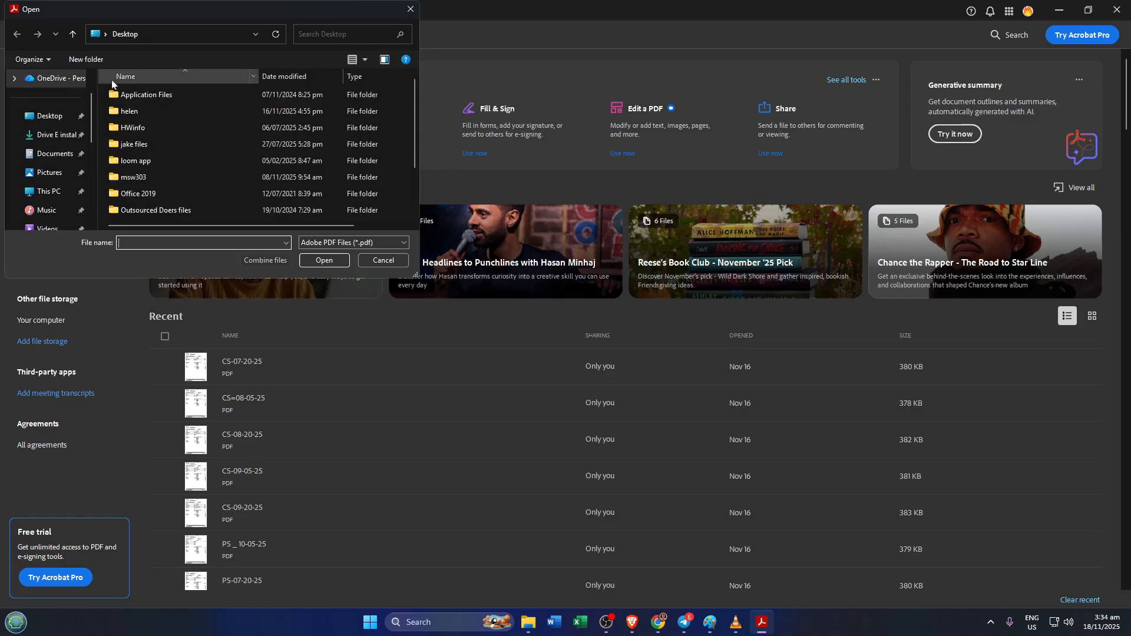
scroll(72, 176, "down", 3)
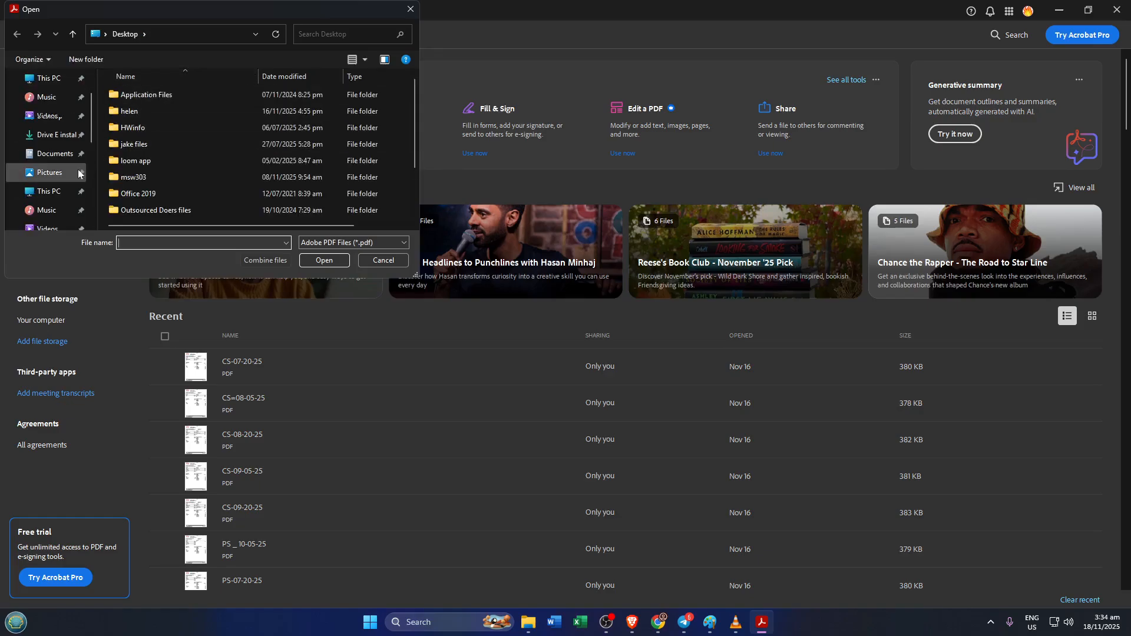
left_click(59, 164)
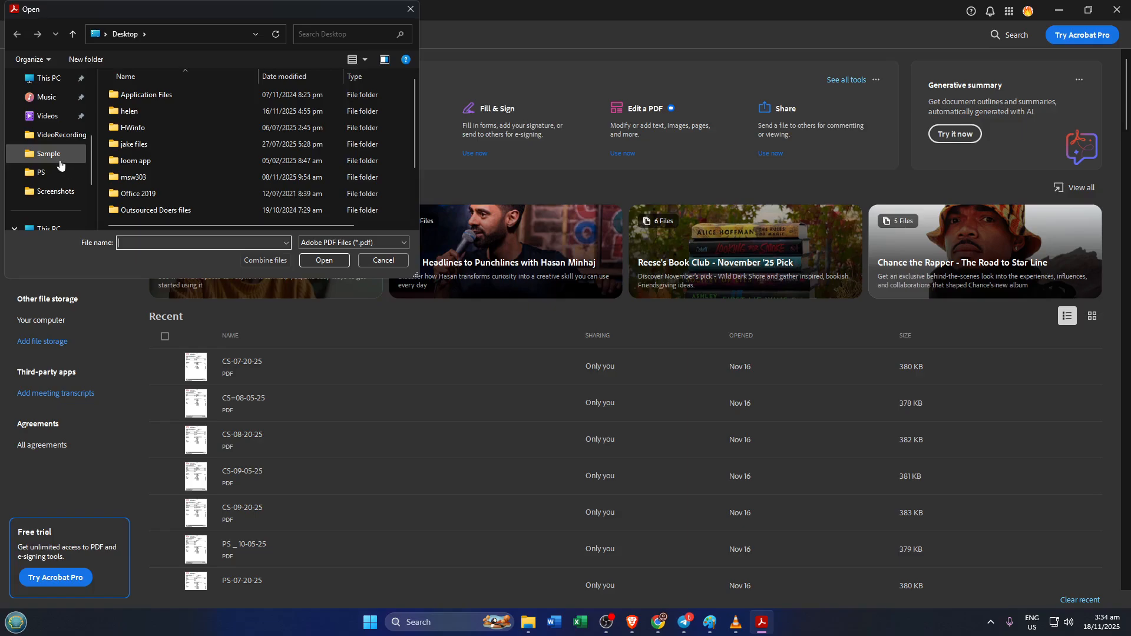
scroll(317, 158, "down", 1)
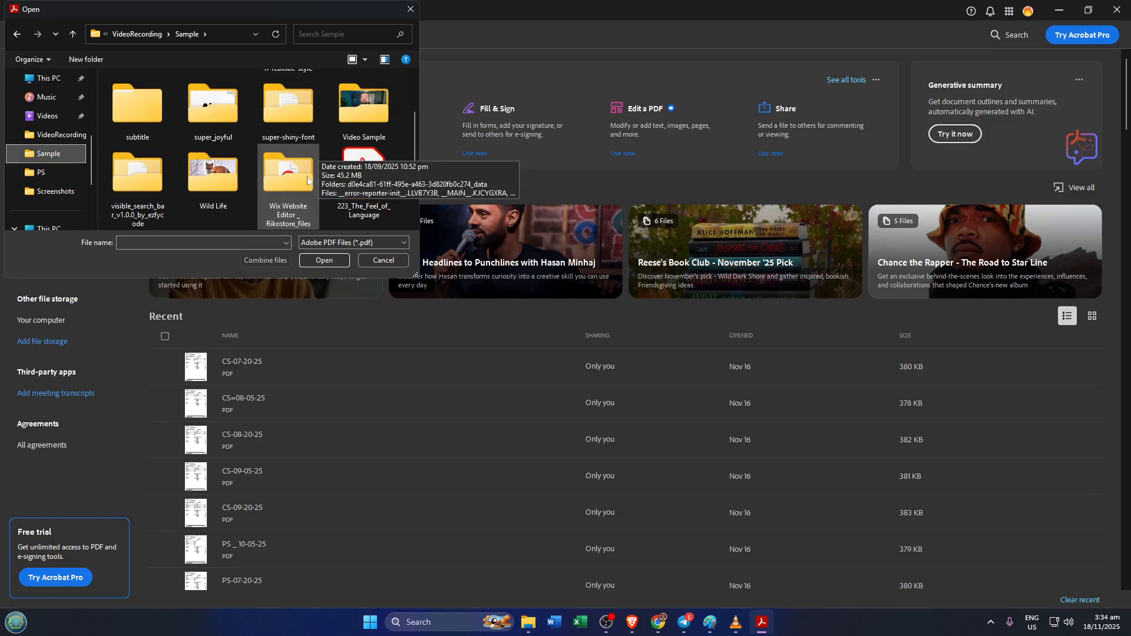
left_click(374, 187)
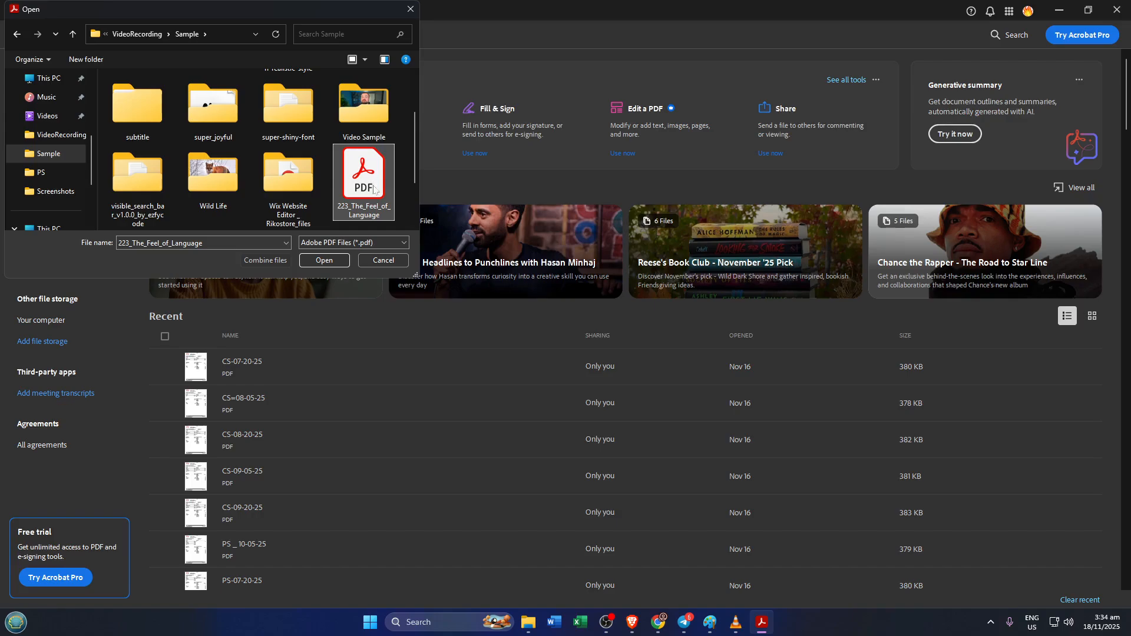
scroll(373, 204, "down", 1)
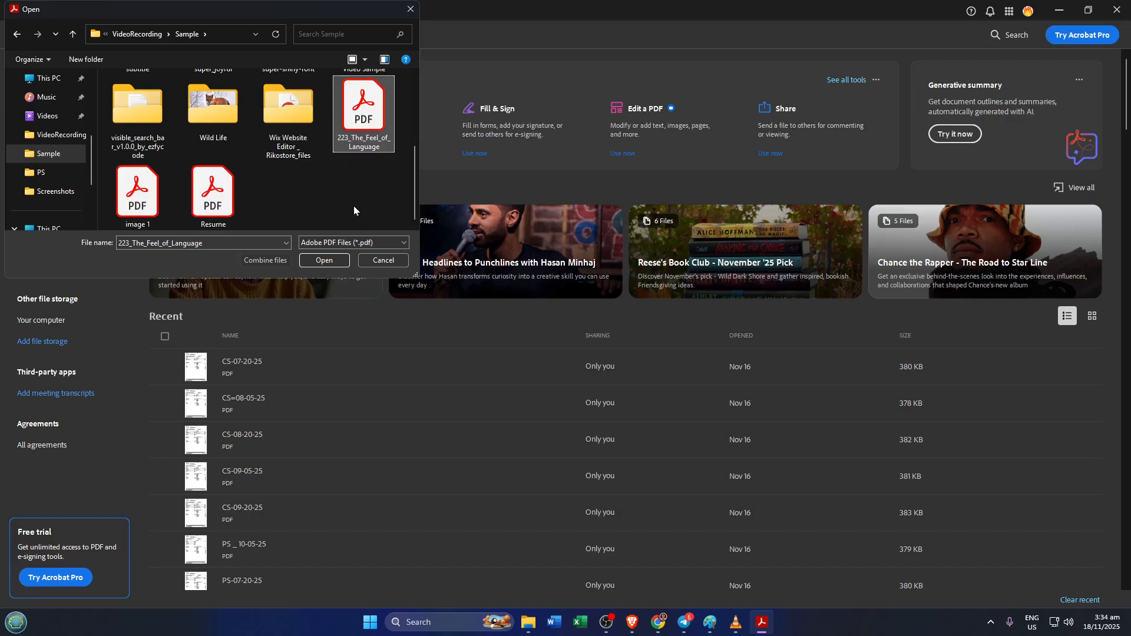
left_click(142, 209)
left_click(313, 261)
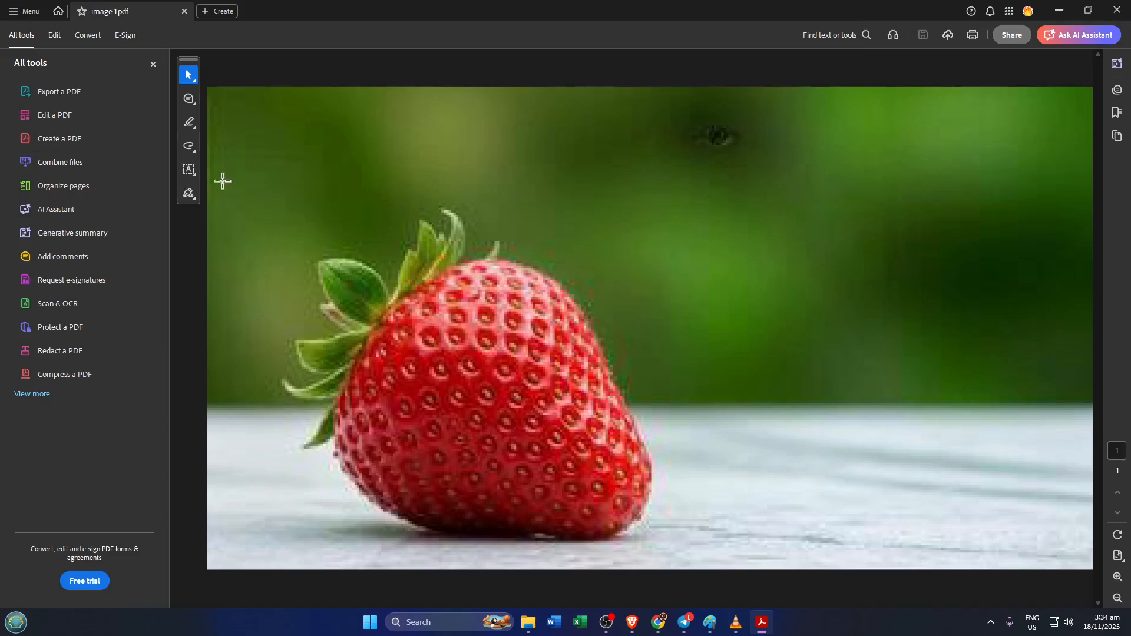
left_click(189, 123)
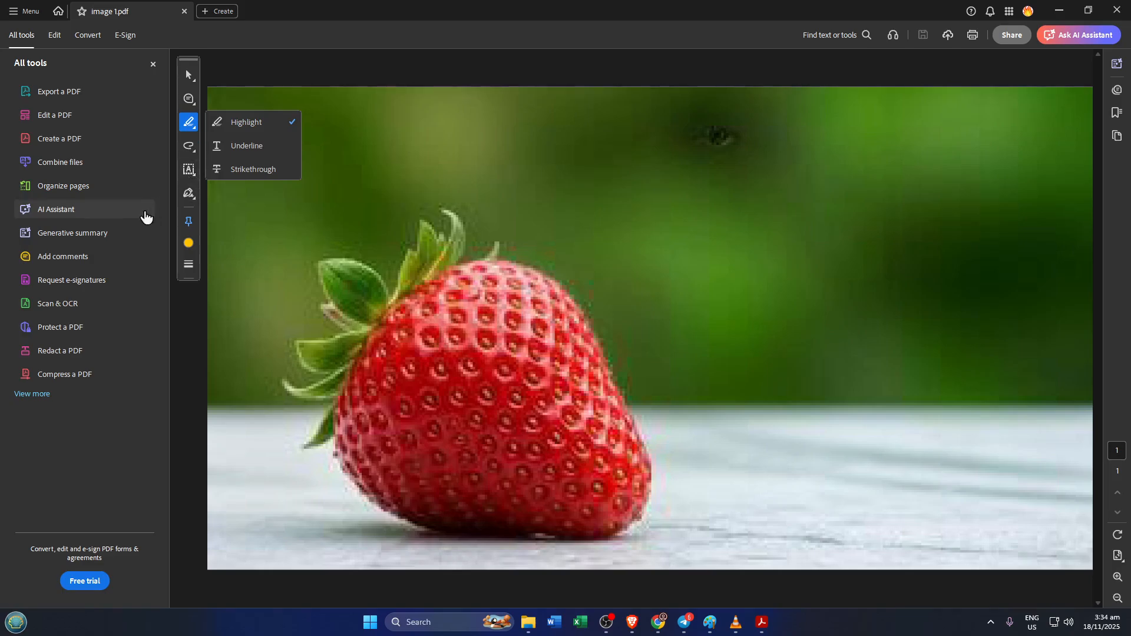
left_click(190, 206)
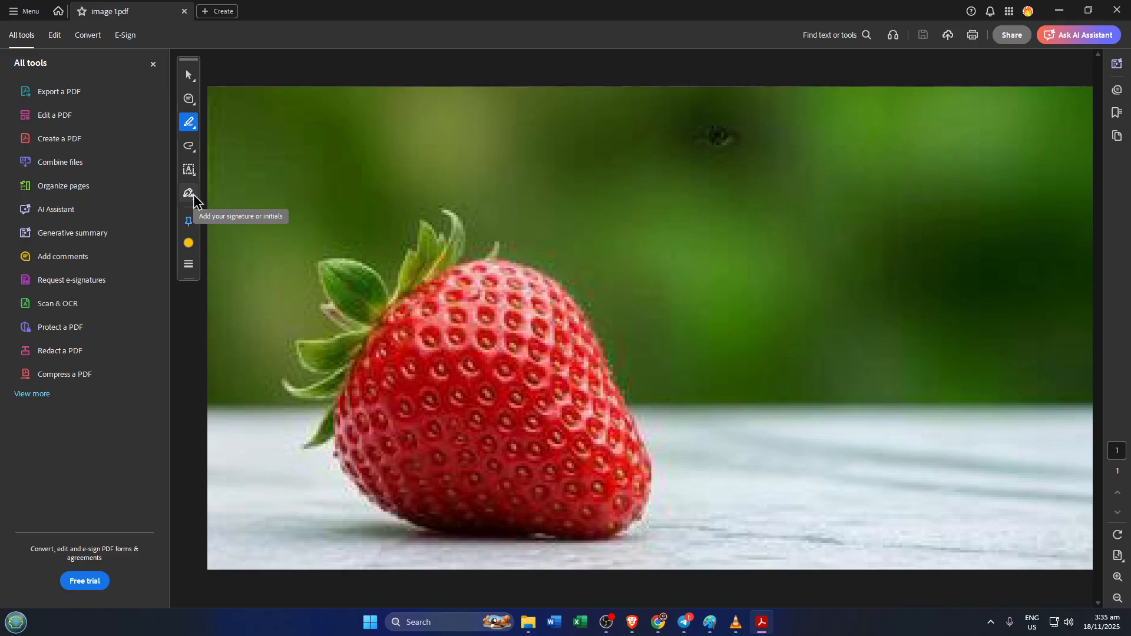
Draw a circle annotation over the green background beside the strawberry's upper side.
left_click(195, 152)
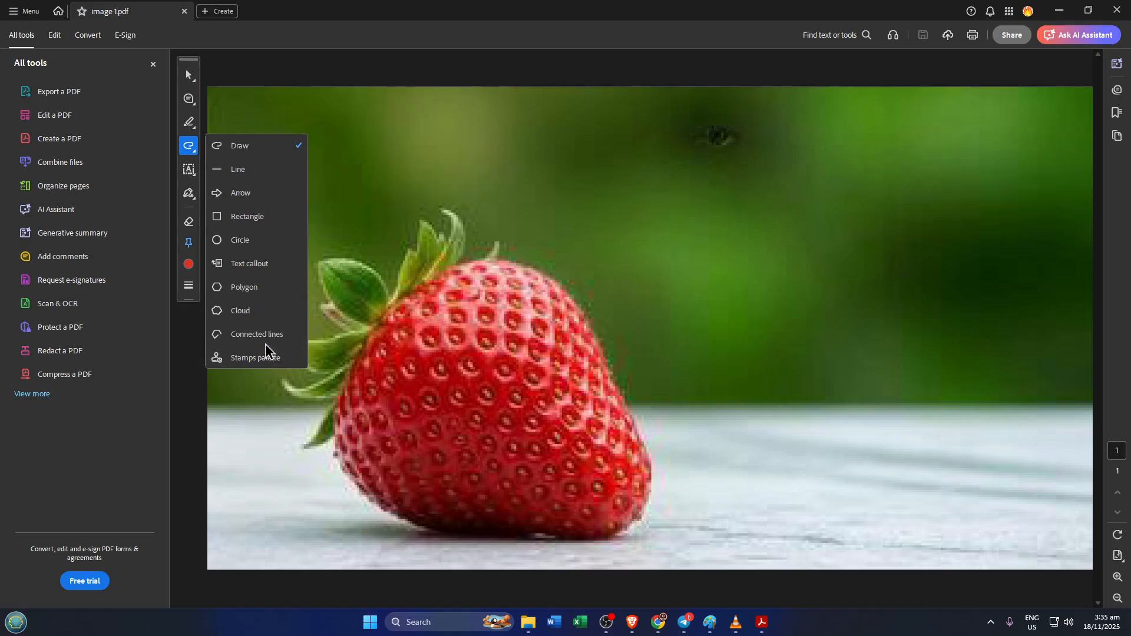
left_click(245, 241)
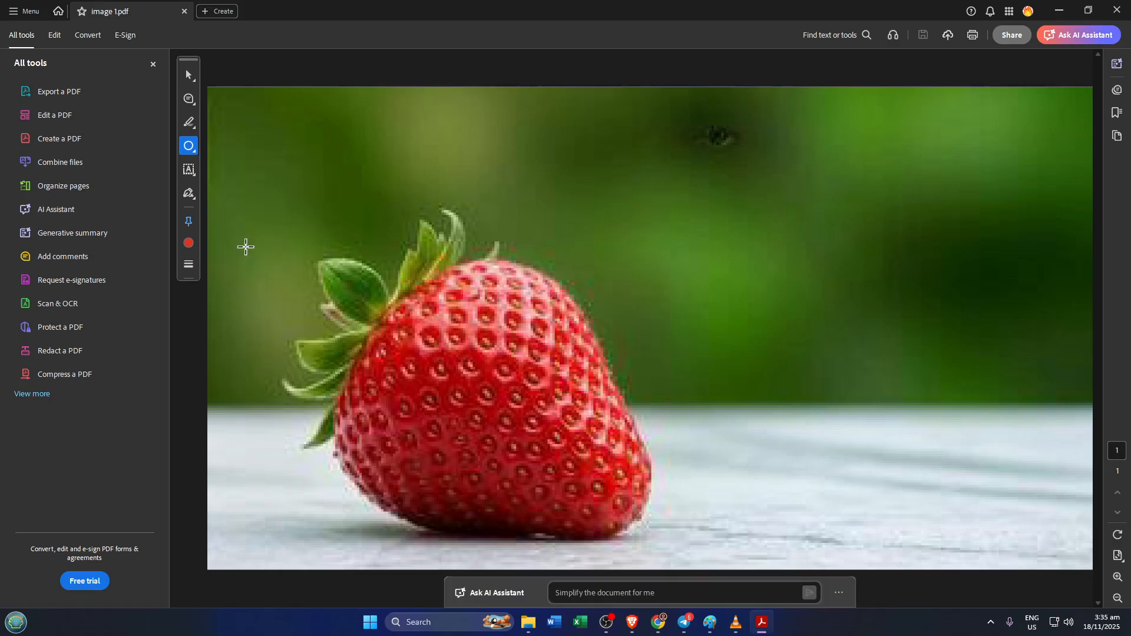
left_click(642, 193)
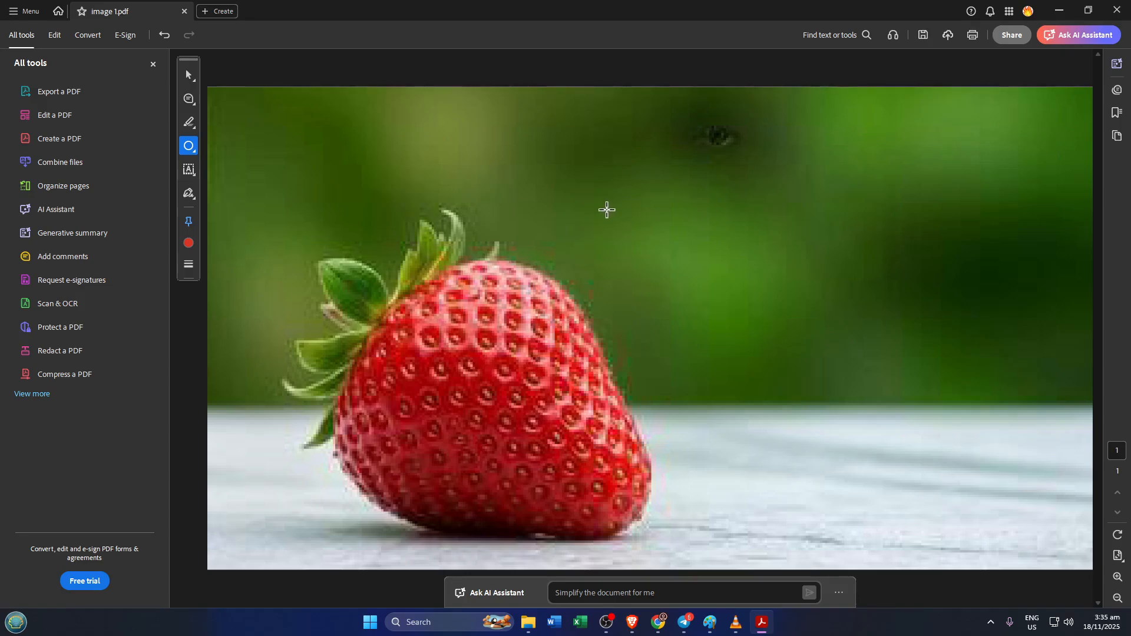
mouse_move(605, 209)
left_mouse_down()
mouse_move(630, 245)
mouse_move(697, 267)
mouse_move(734, 315)
mouse_move(828, 376)
mouse_move(884, 395)
left_mouse_up()
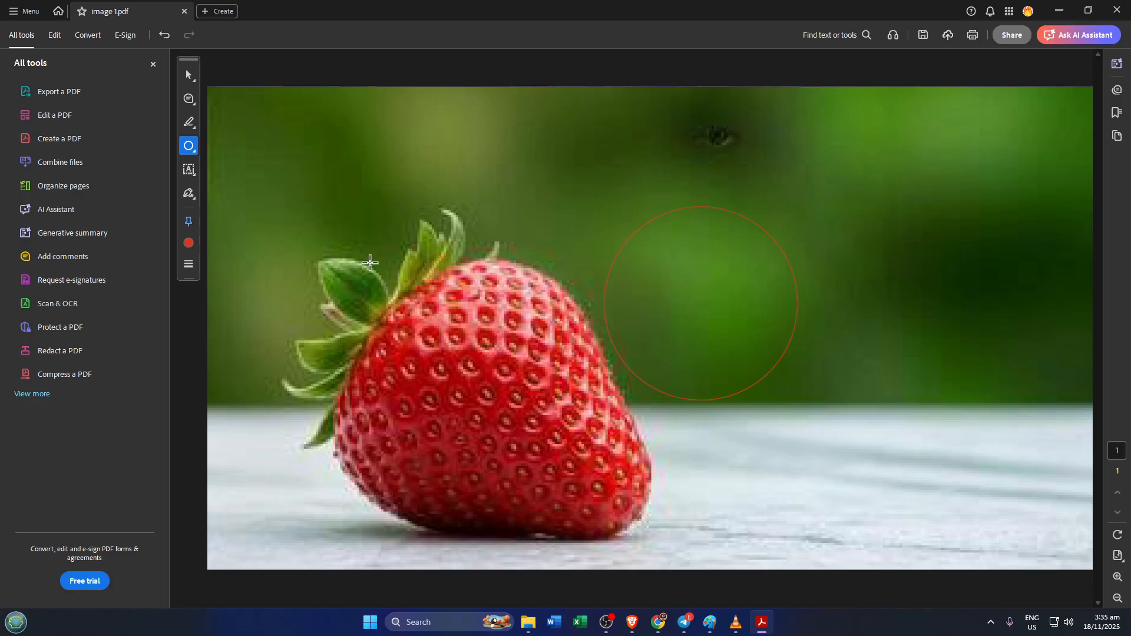
Draw a straight horizontal line annotation across the background above the strawberry.
left_click(189, 150)
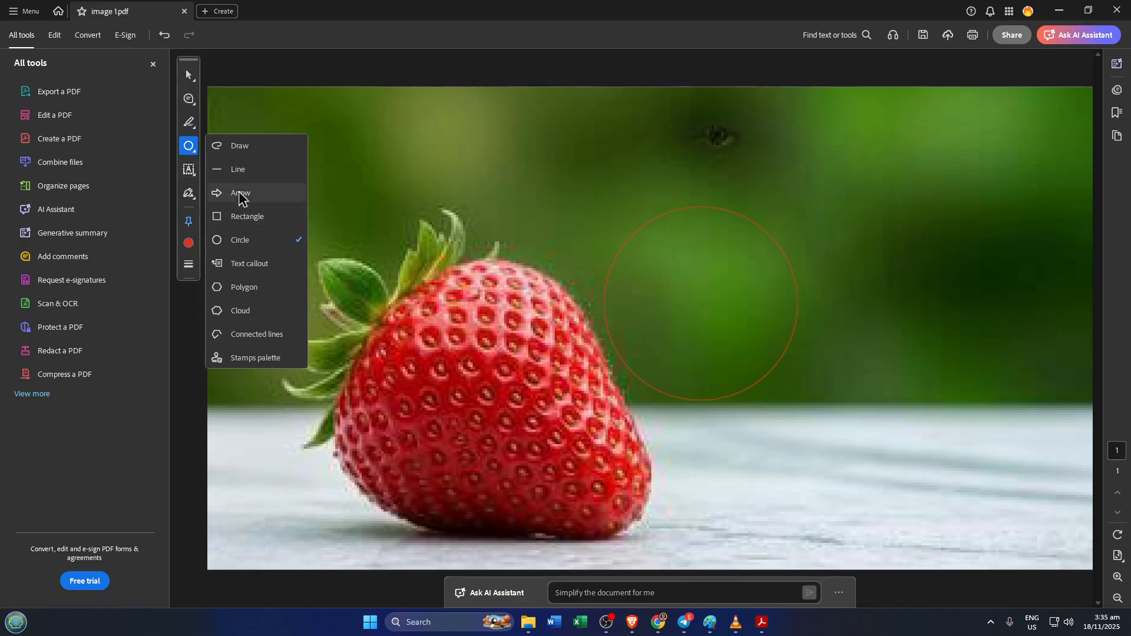
left_click(236, 170)
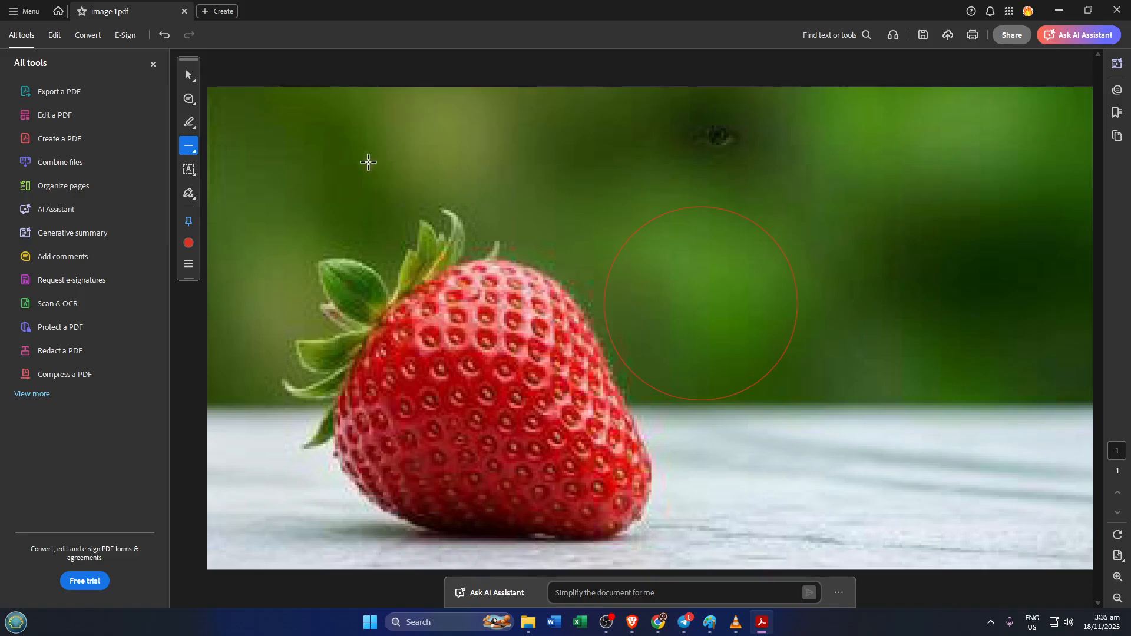
mouse_move(307, 148)
left_mouse_down()
mouse_move(502, 159)
mouse_move(610, 181)
left_mouse_up()
Open the circle annotation's properties and set its border thickness to 9 pt.
right_click(639, 238)
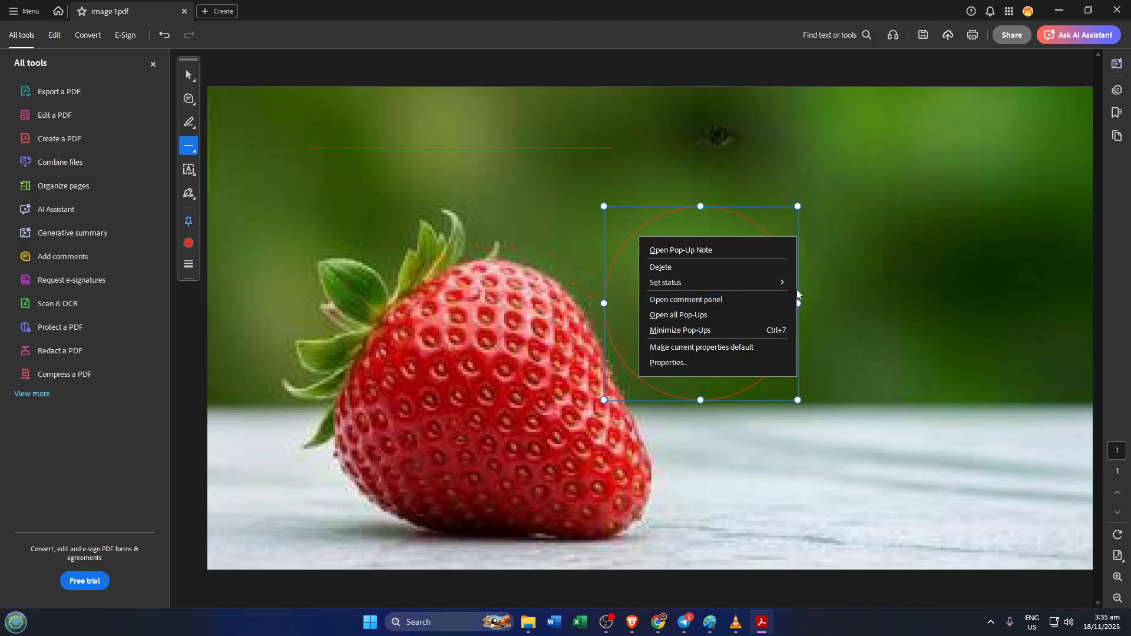
left_click(730, 363)
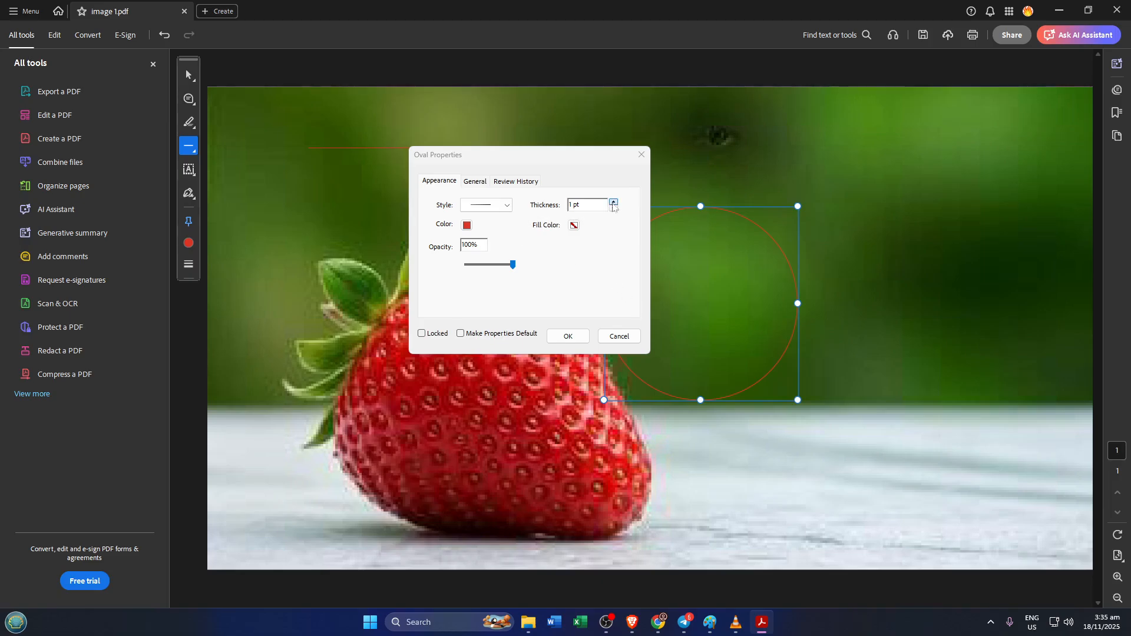
left_click(613, 203)
left_click(613, 203)
left_click(613, 203)
left_click(613, 204)
left_click(613, 203)
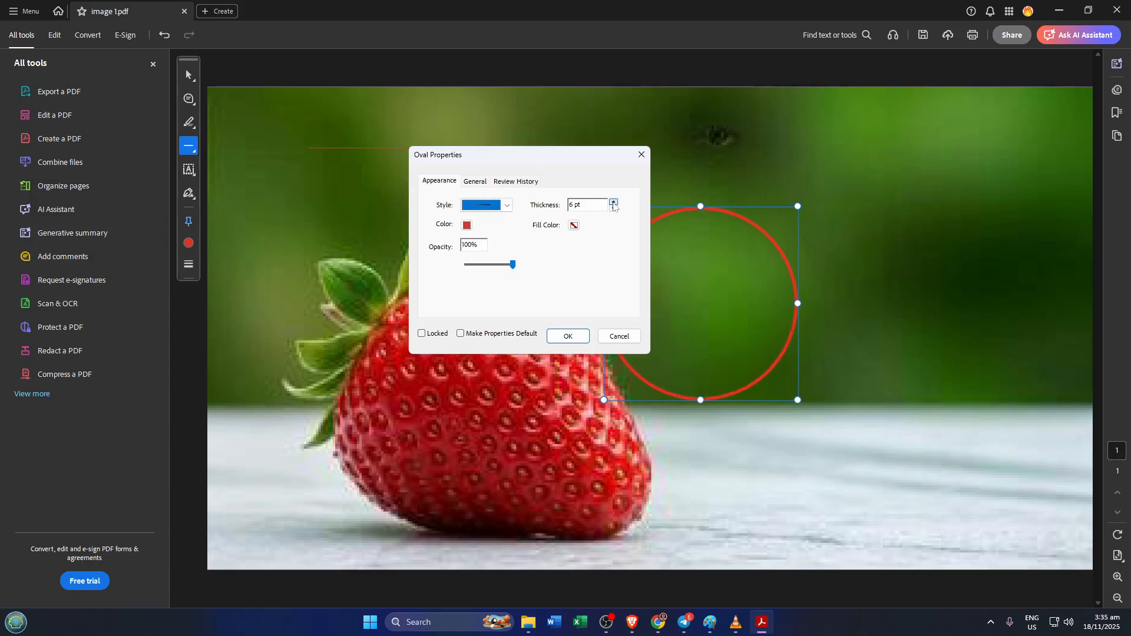
left_click(613, 203)
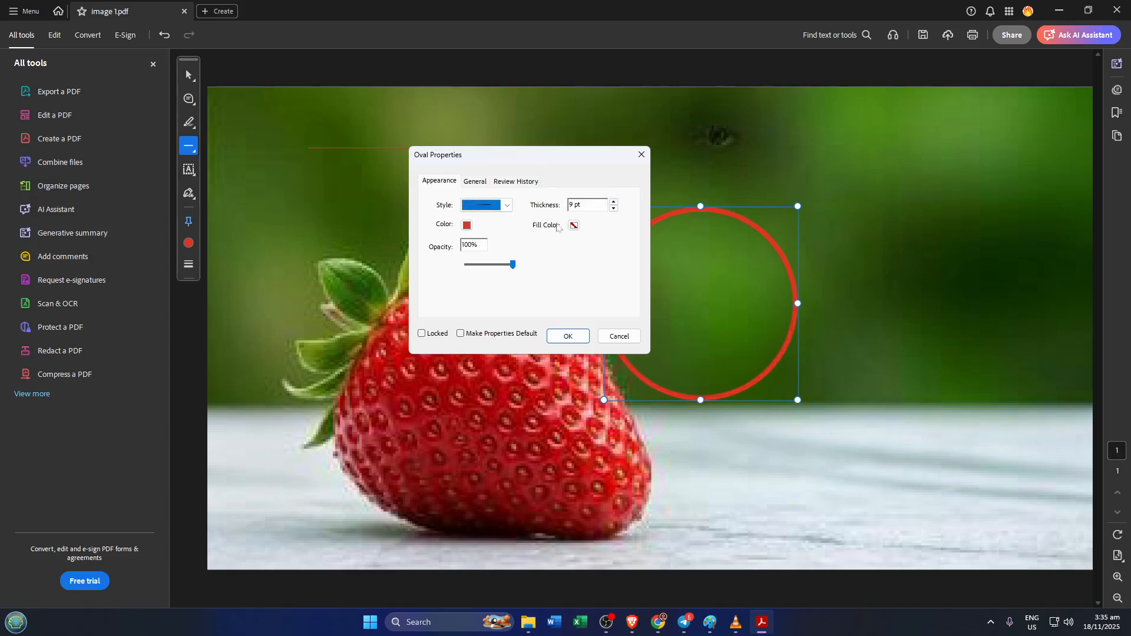
Try a dashed border style on the circle, keeping the properties dialog clear of the shape.
left_click_drag(542, 163, 405, 203)
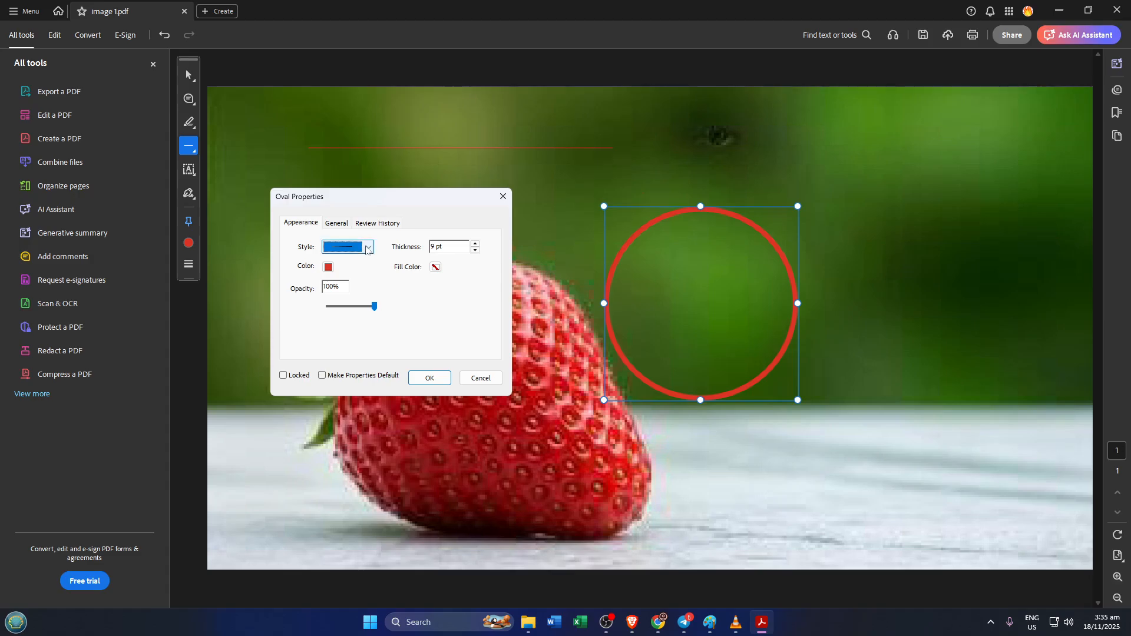
left_click(368, 247)
left_click(367, 248)
left_click(368, 247)
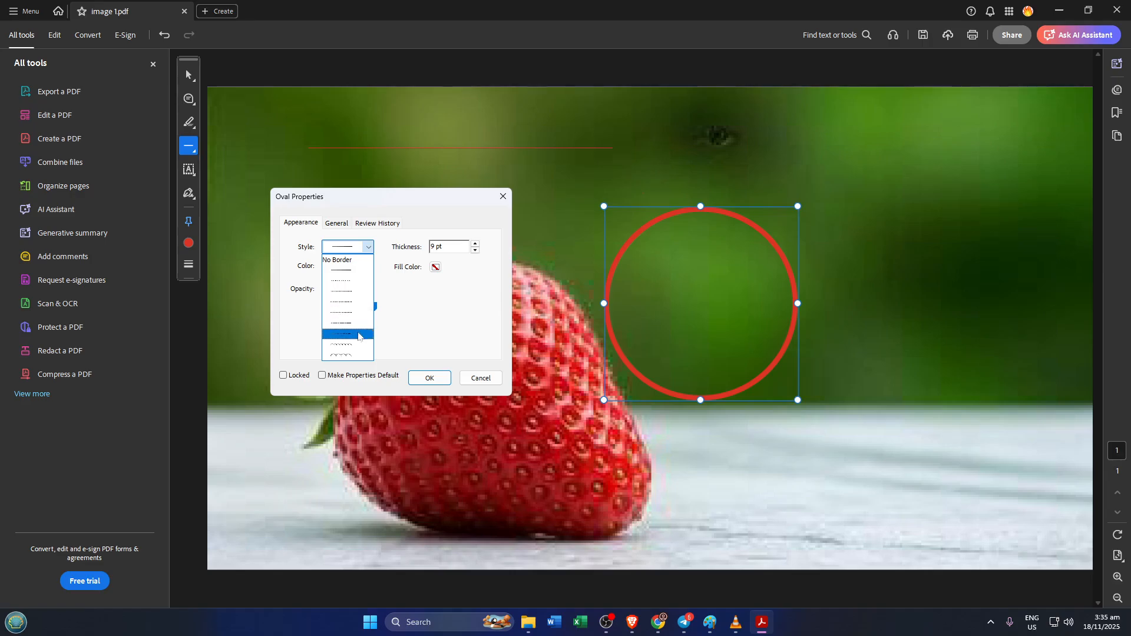
left_click(357, 334)
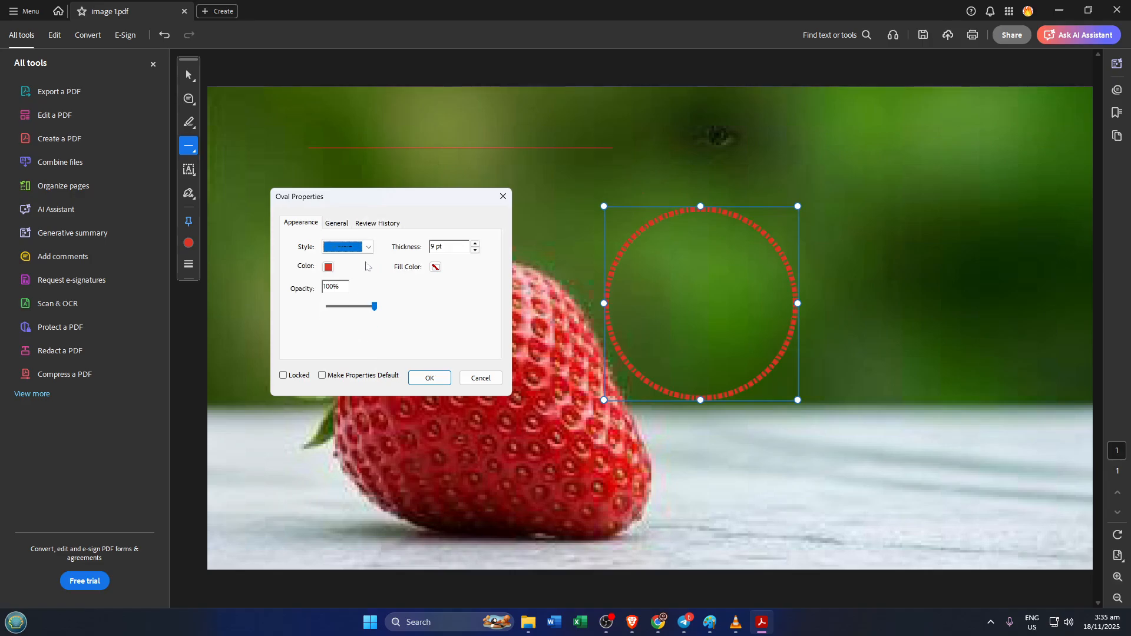
Set the circle's border to the last scalloped, cloud-like line style and apply the properties.
left_click(368, 248)
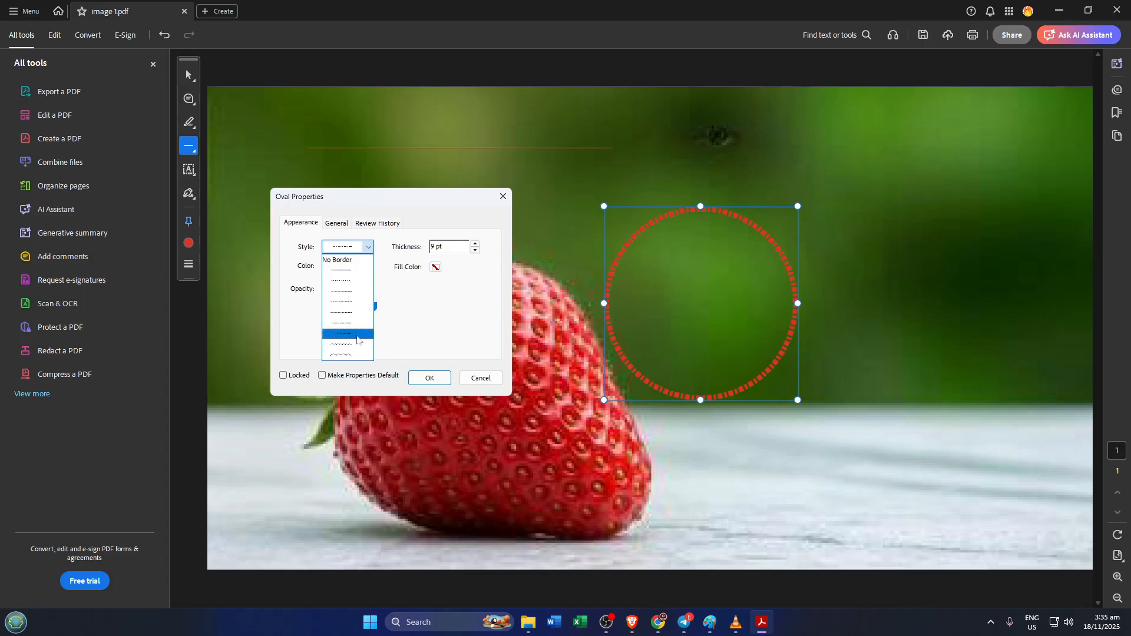
left_click(351, 353)
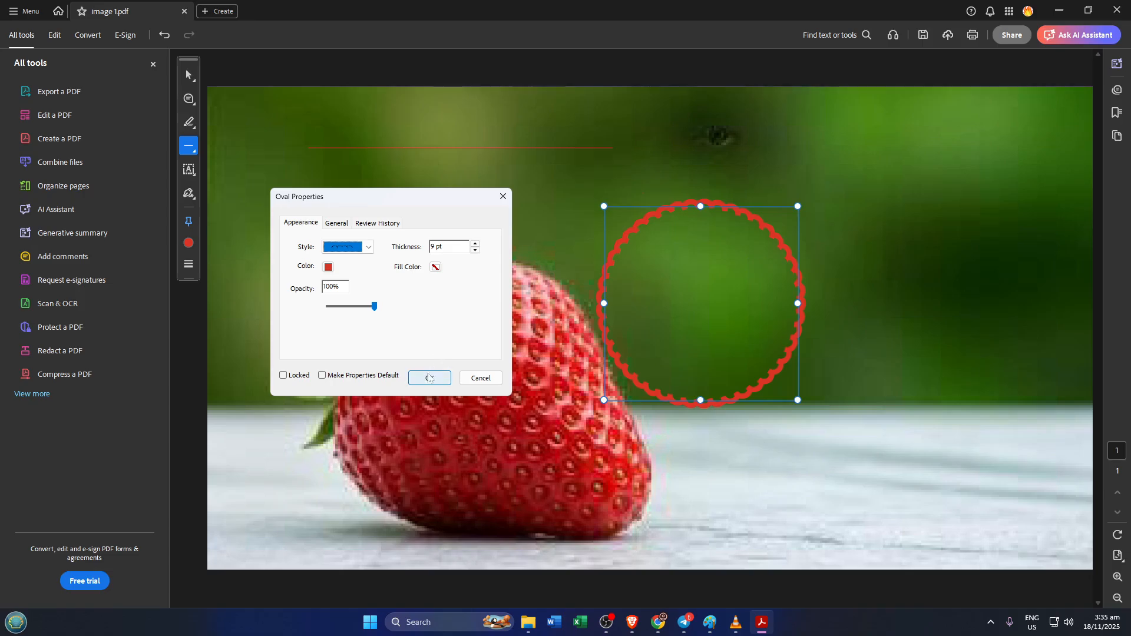
left_click(429, 377)
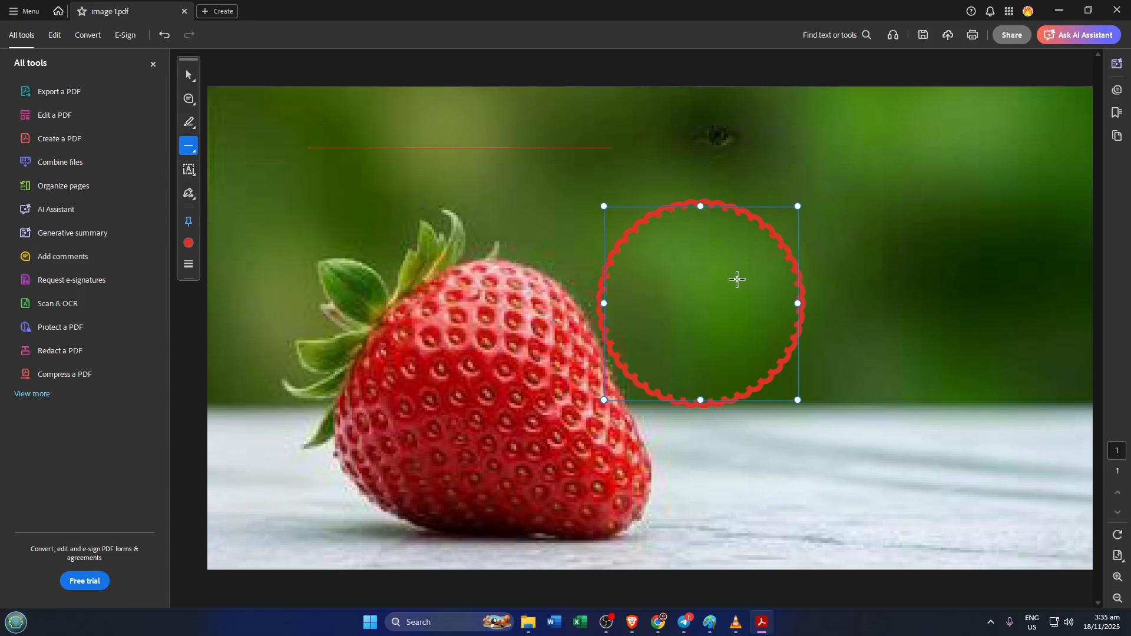